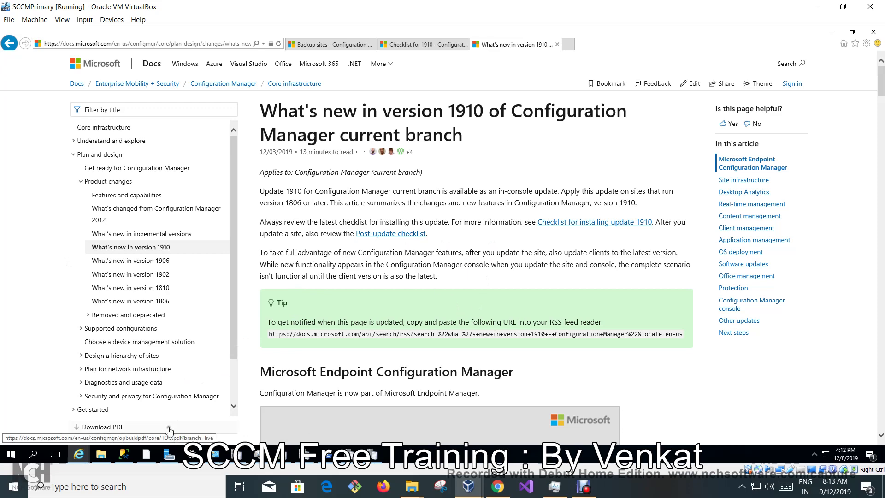
- Switch to the Configuration Manager console and select the Configuration Manager 1910 update in Updates and Servicing
click(146, 453)
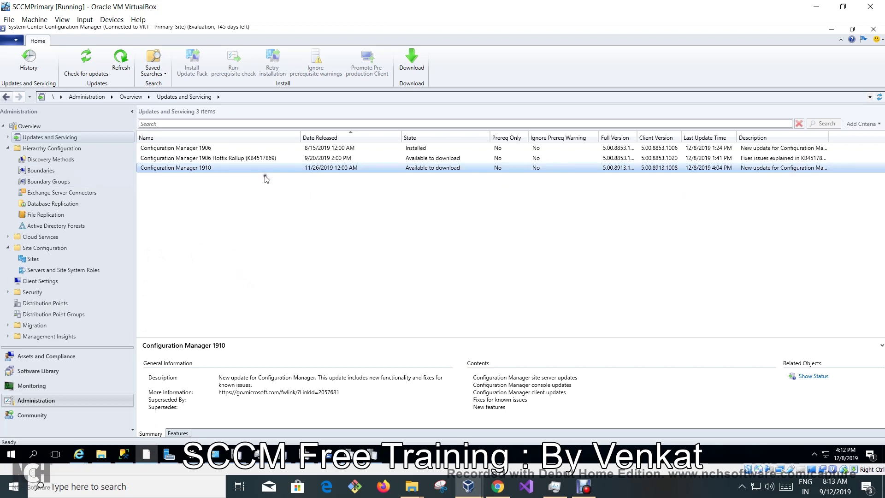
click(212, 170)
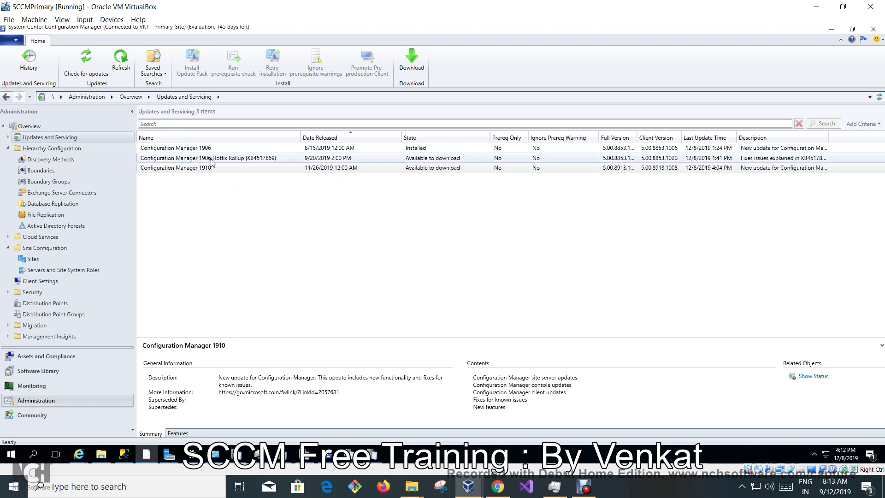
click(238, 169)
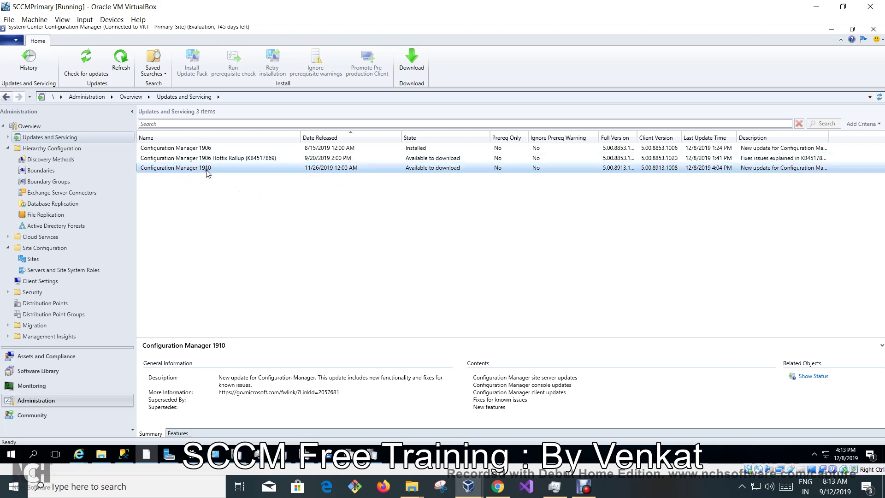
- Switch to File Explorer and open New folder on the C: drive
click(101, 454)
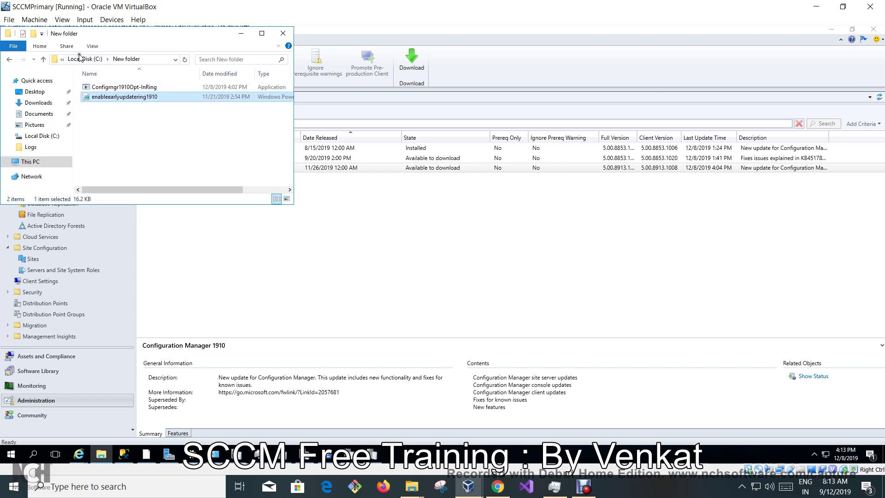
click(90, 59)
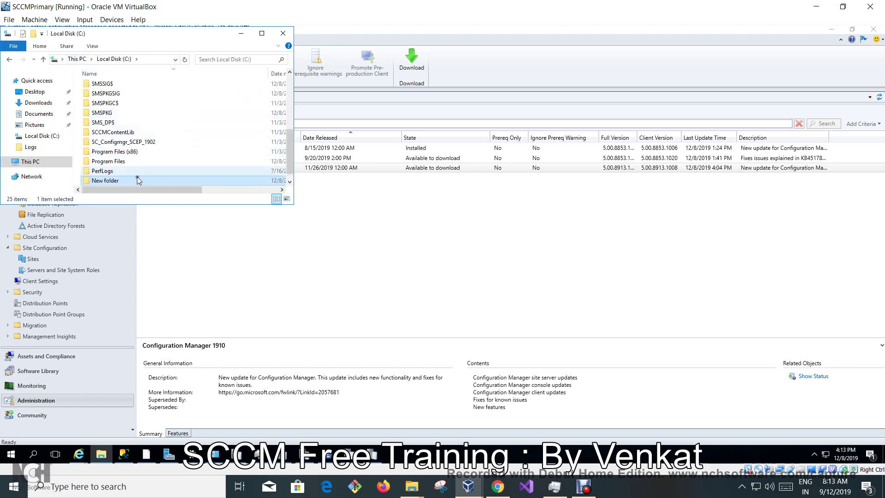
double_click(133, 181)
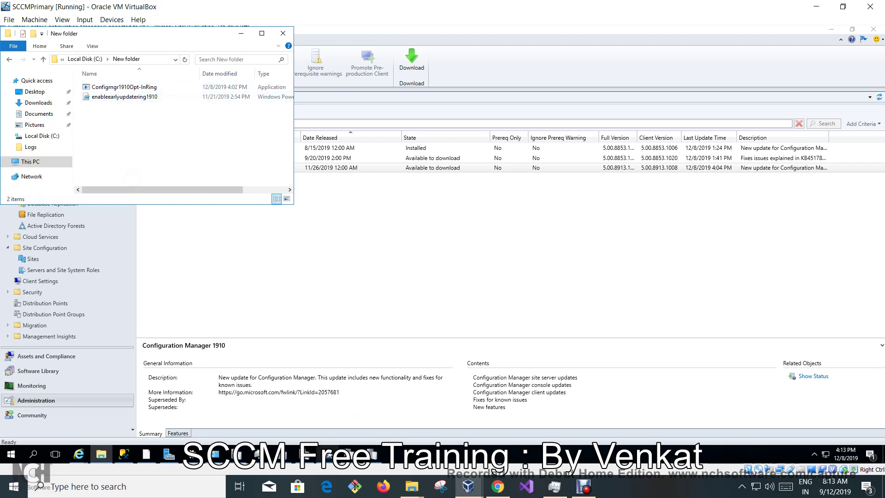
key(super+x)
key(i)
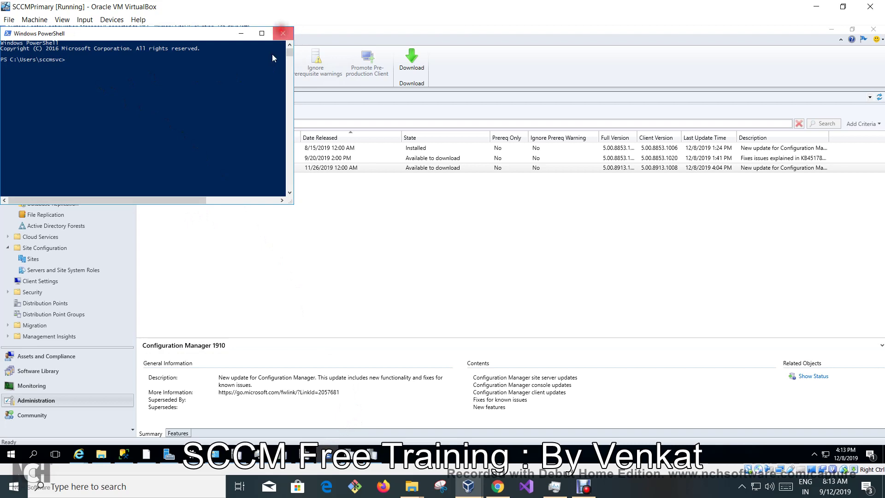
click(283, 33)
- Run the enableearlyupdatering1910 script with PowerShell and select the Configuration Manager 1910 update in the console
right_click(123, 101)
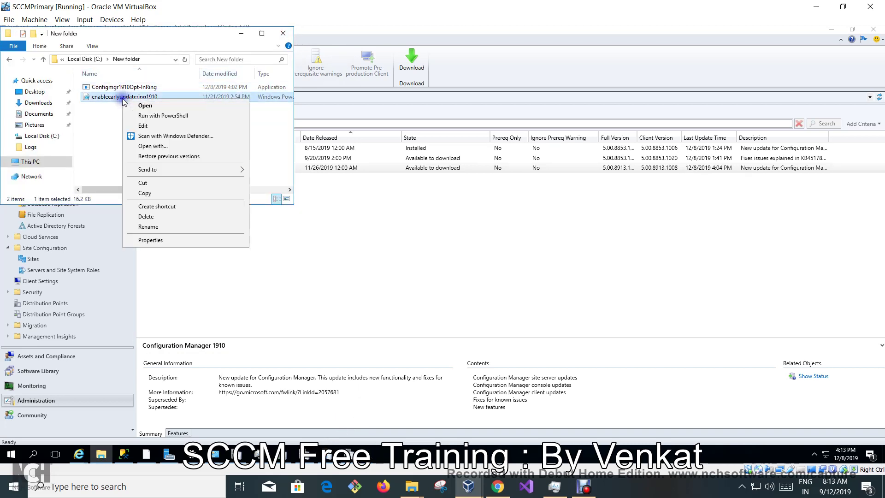
click(195, 116)
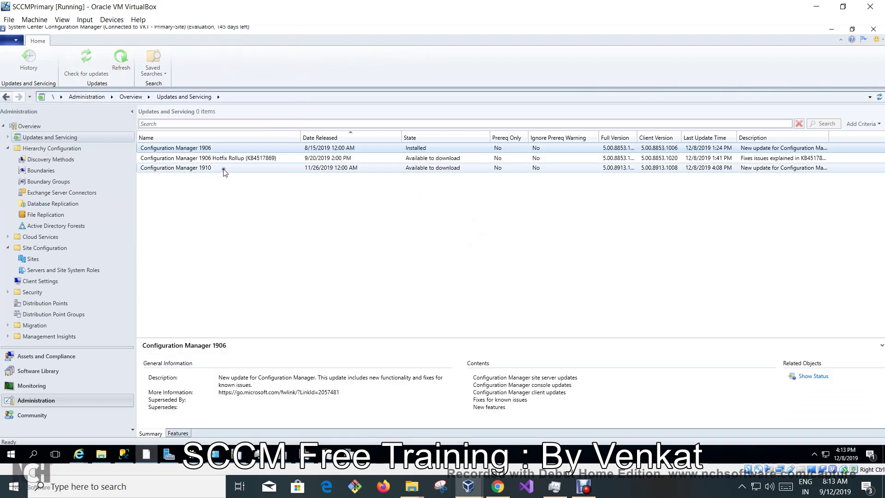
click(225, 167)
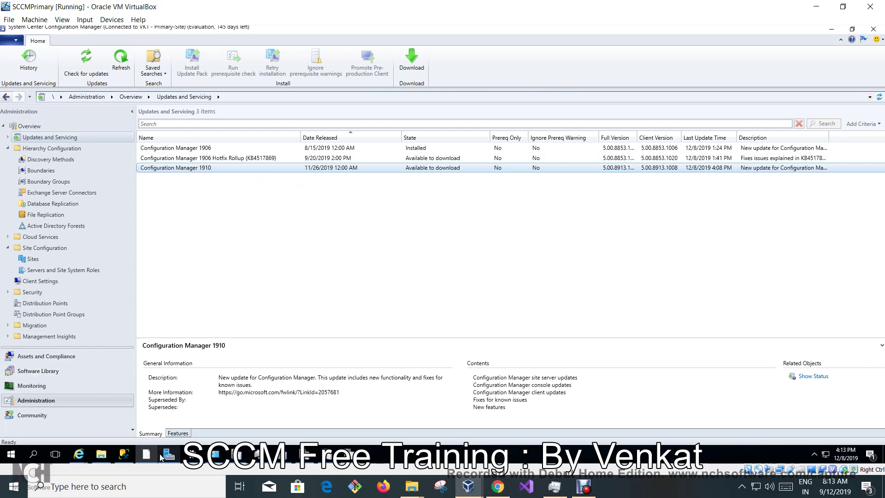
- Switch to Internet Explorer and review the backup guidance in the Back up a Configuration Manager site article
click(78, 454)
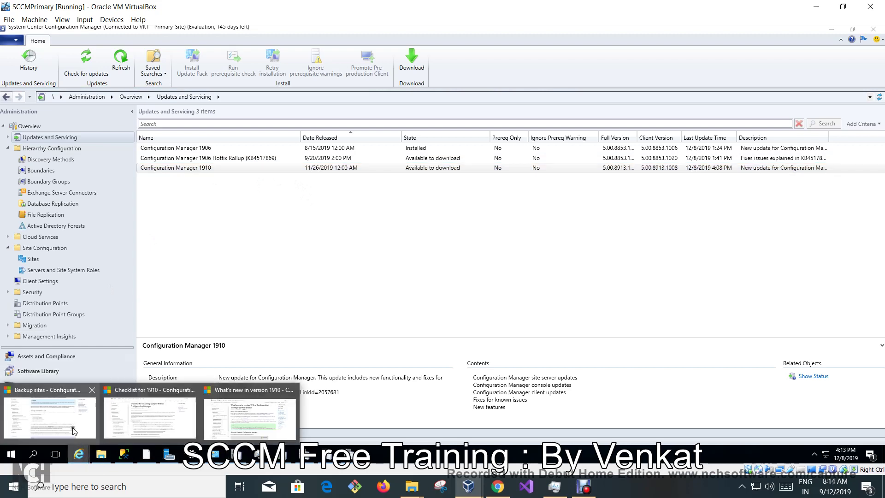
click(69, 422)
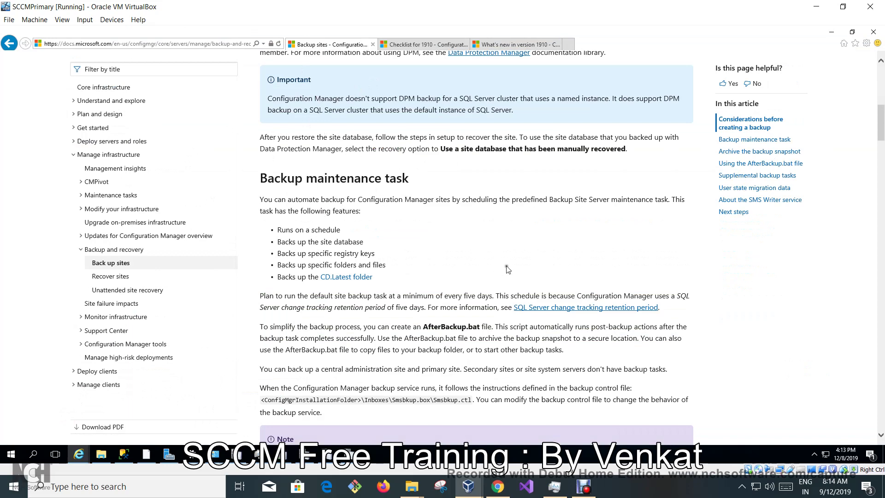
scroll(507, 267, up, 10)
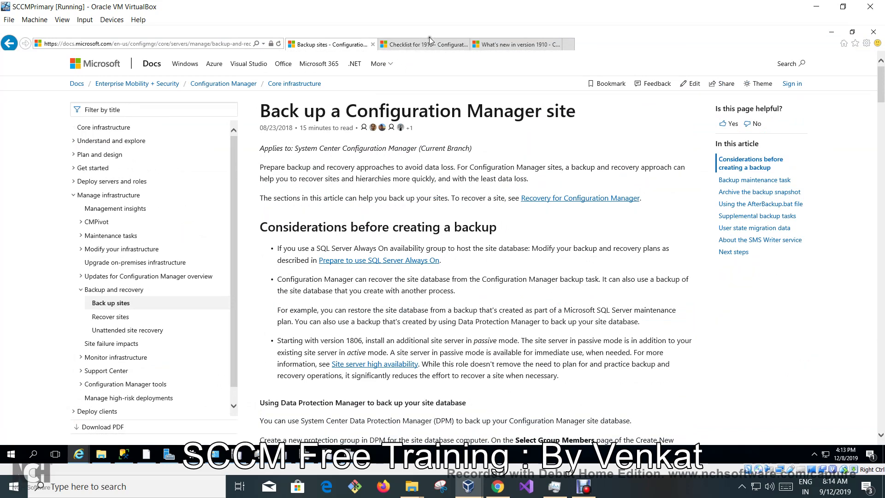
scroll(425, 169, down, 15)
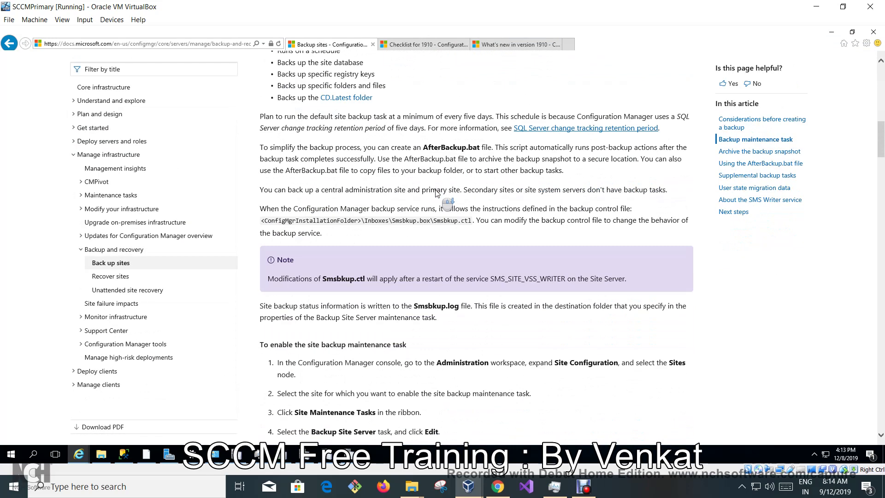
- Return to the Configuration Manager console and start downloading the Configuration Manager 1910 update, acknowledging the notice
click(148, 454)
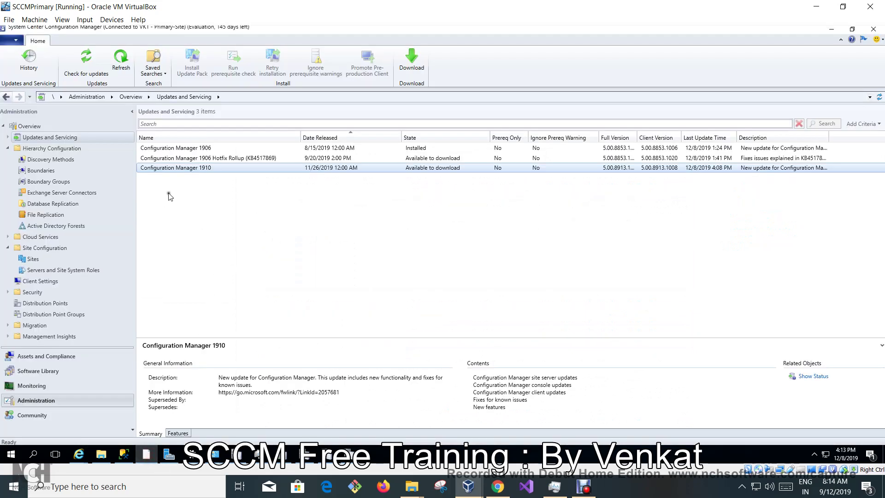
right_click(185, 169)
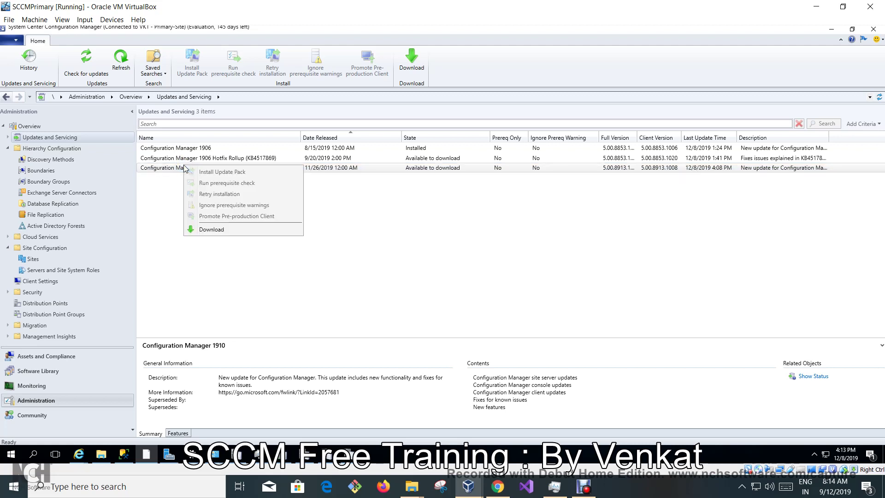
click(211, 230)
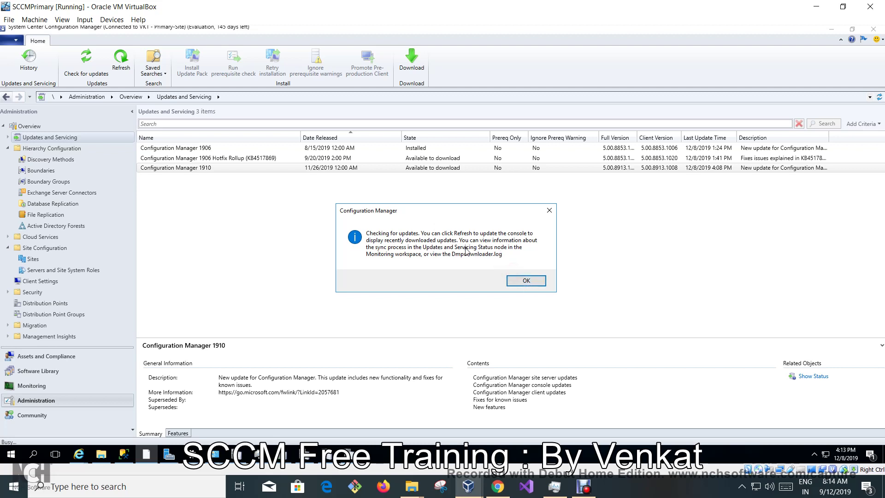
click(521, 281)
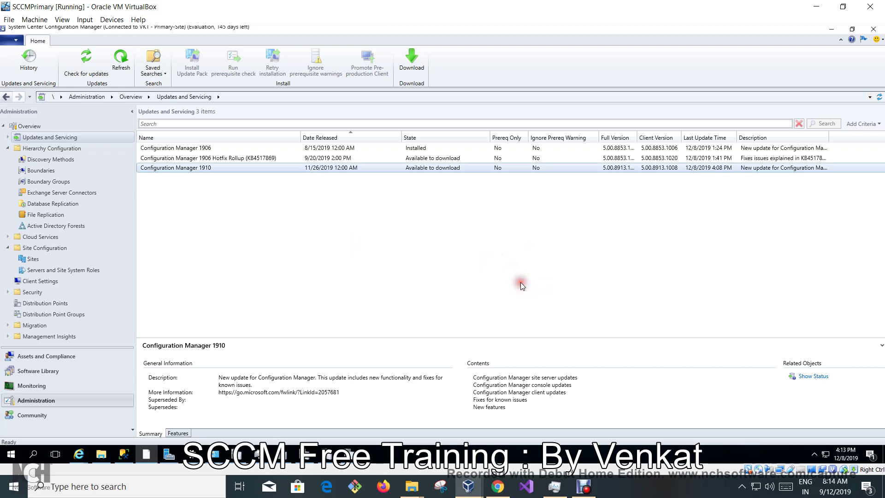
- Refresh the updates list and request the Configuration Manager 1910 download again, leaving that update selected
click(121, 65)
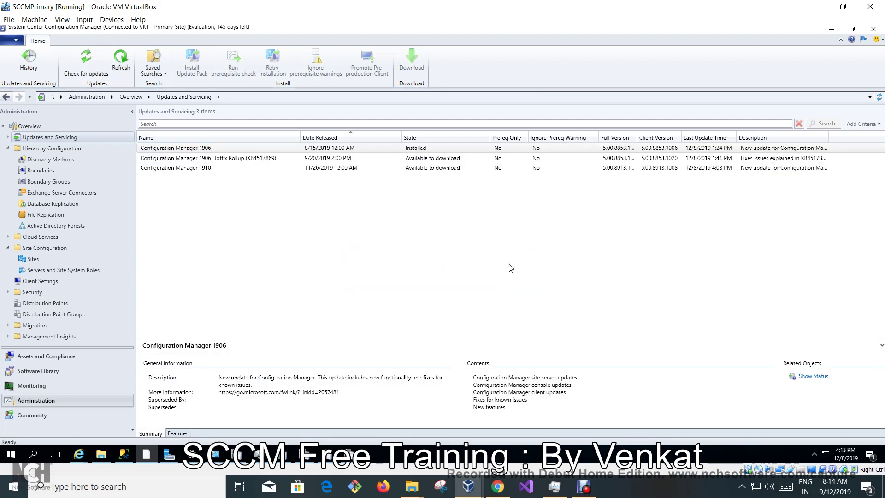
click(367, 169)
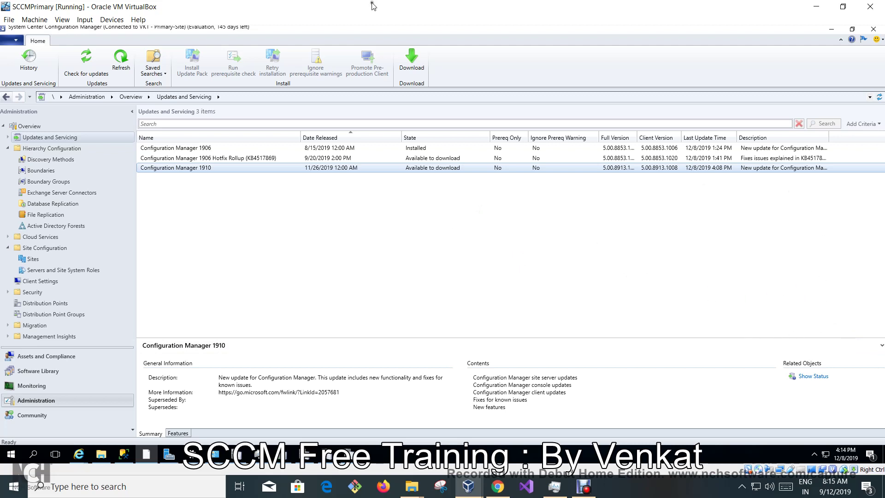
click(420, 70)
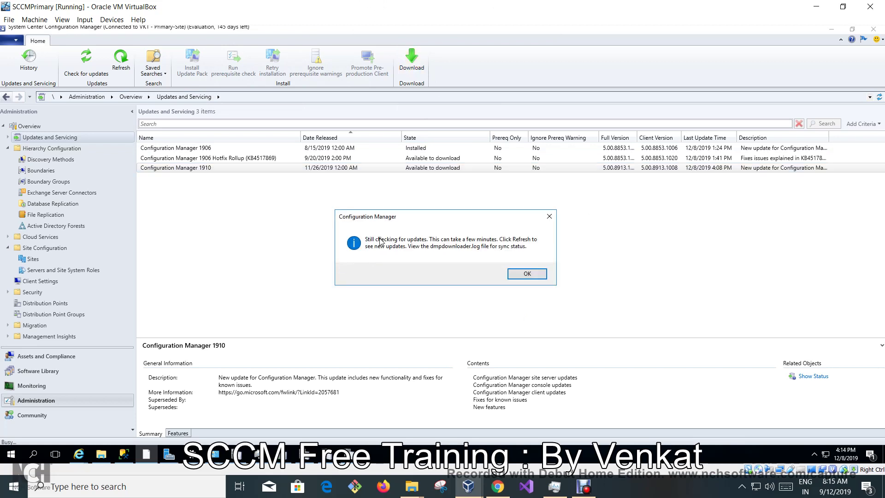
click(533, 272)
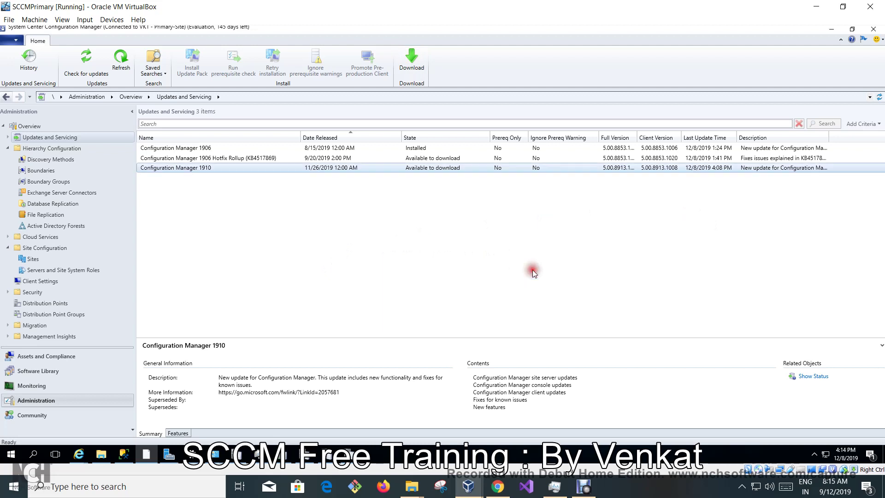
right_click(448, 169)
click(417, 248)
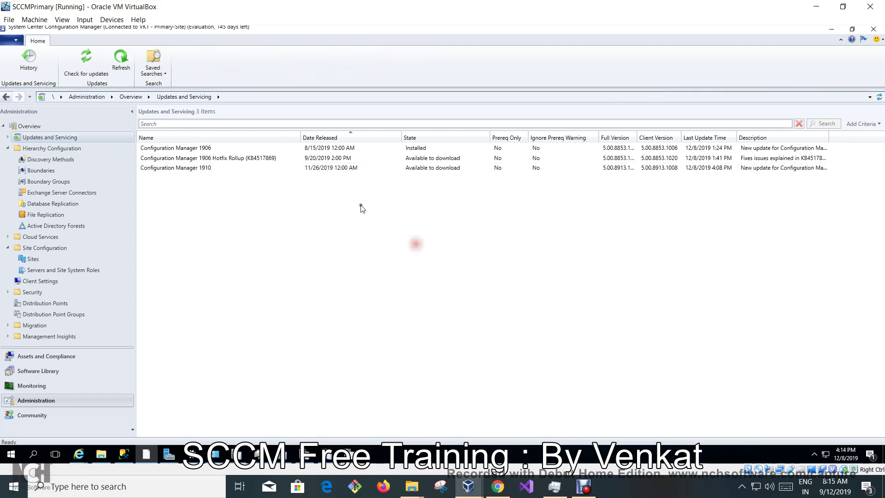
click(393, 169)
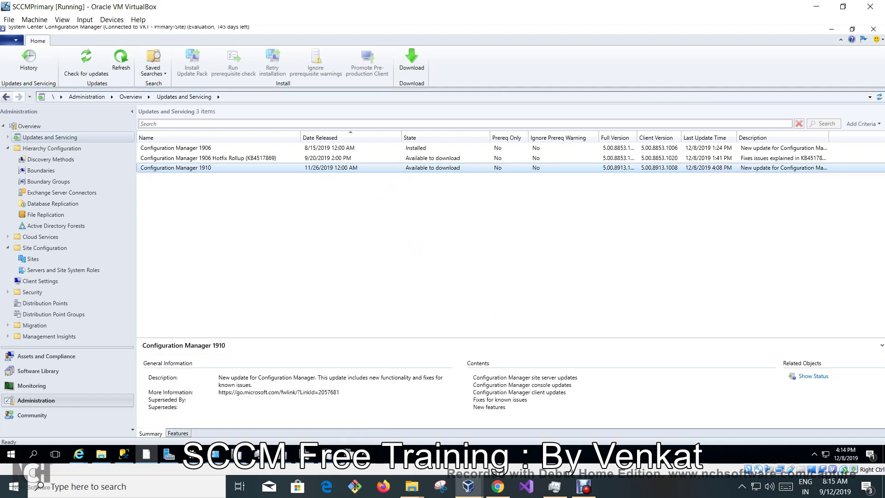
- Switch to the Configuration Manager Trace Log Tool, enlarge its window and examine the latest dmpdownloader.log entries for sync status
click(351, 454)
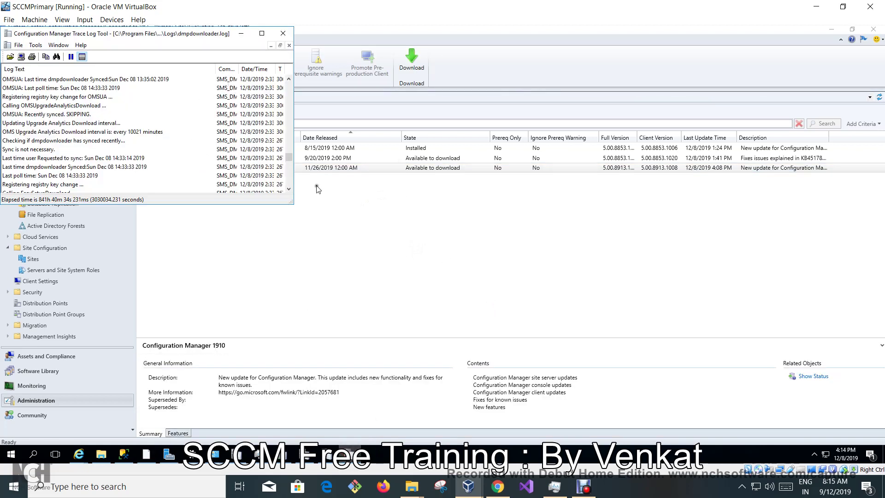
drag(290, 205, 512, 286)
click(277, 150)
scroll(278, 153, down, 15)
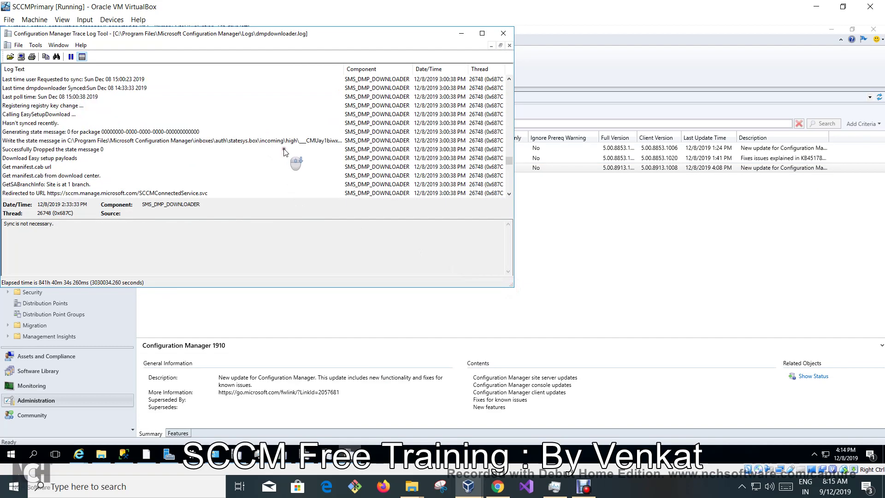
drag(506, 163, 518, 203)
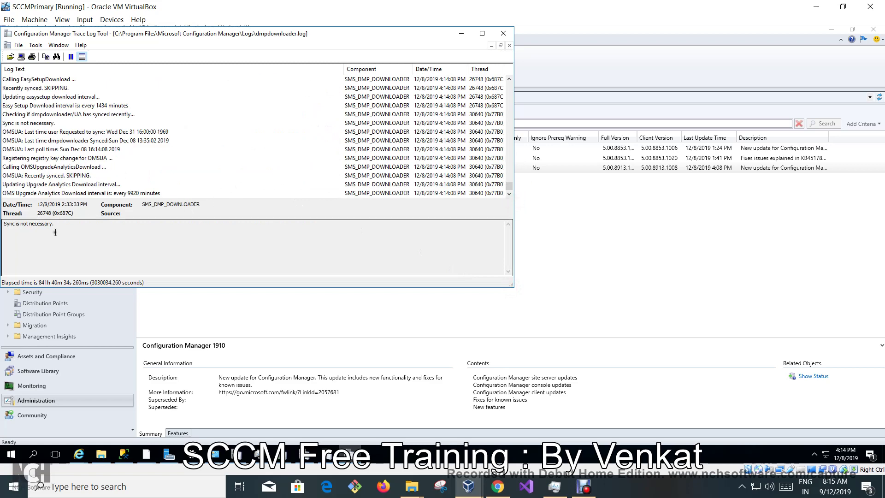
click(65, 186)
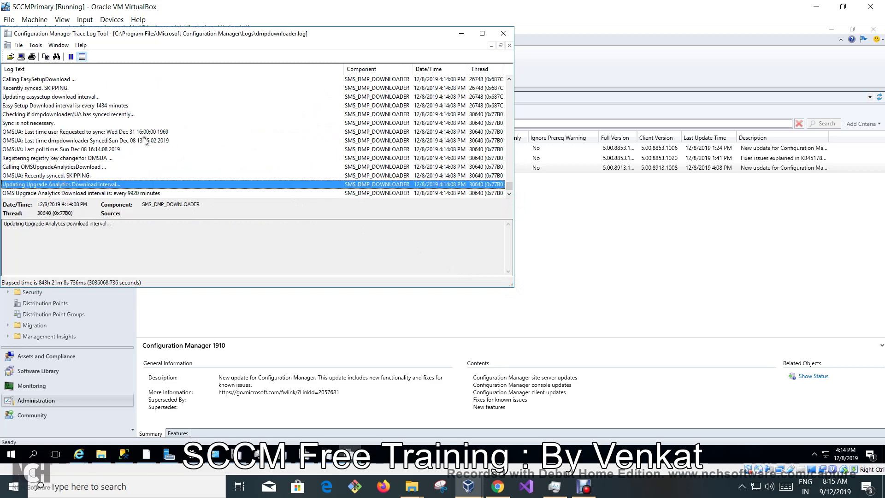
click(146, 193)
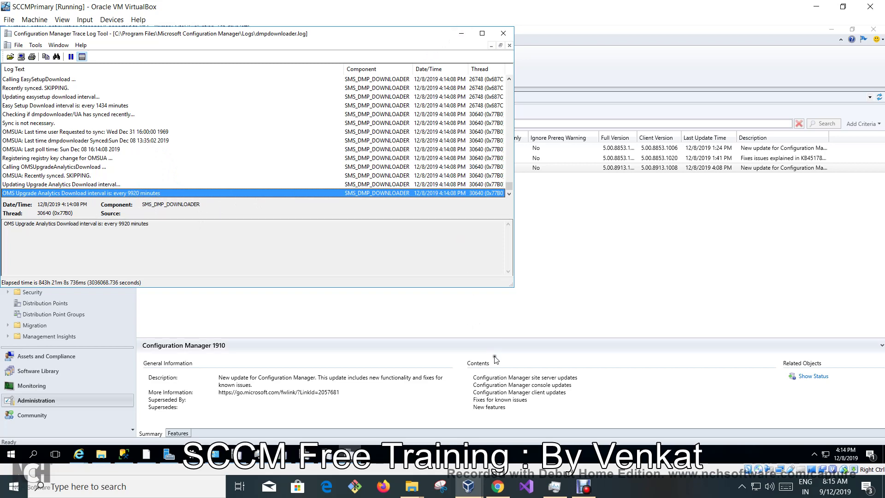
- Switch to Internet Explorer and read the Checklist for installing update 1910, from the early update ring instructions through the replication checks
click(81, 455)
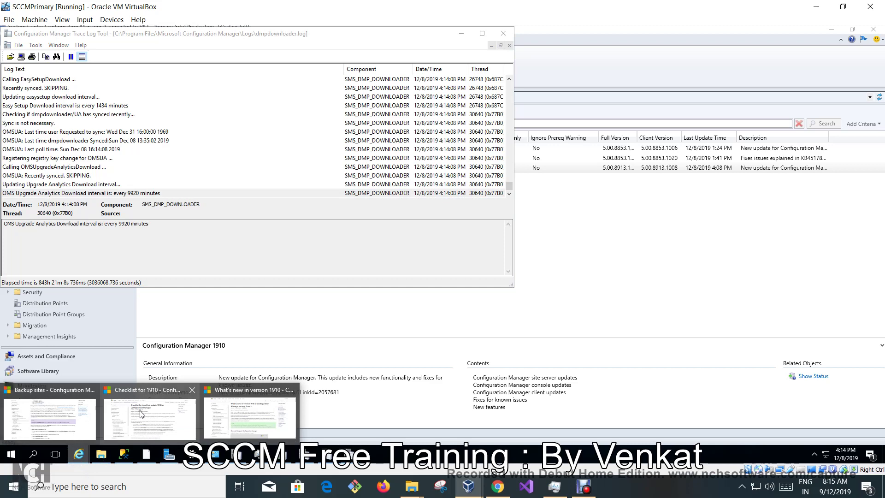
click(146, 424)
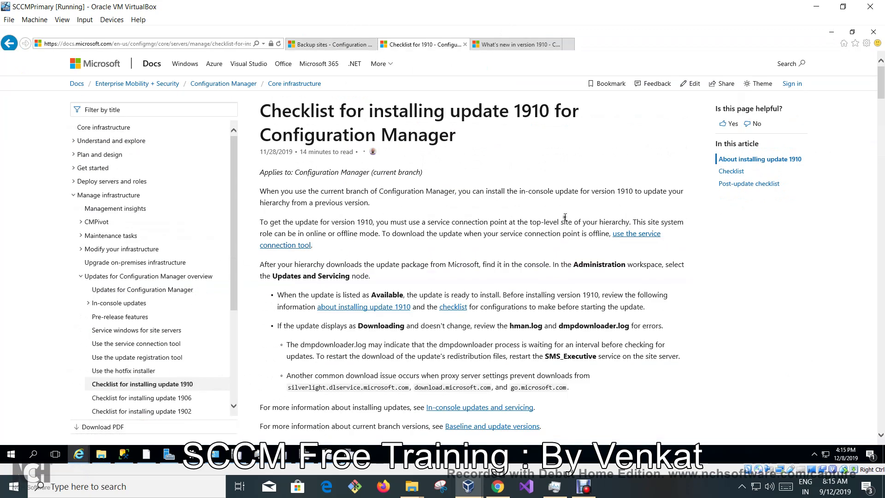
scroll(524, 236, down, 10)
scroll(524, 236, down, 6)
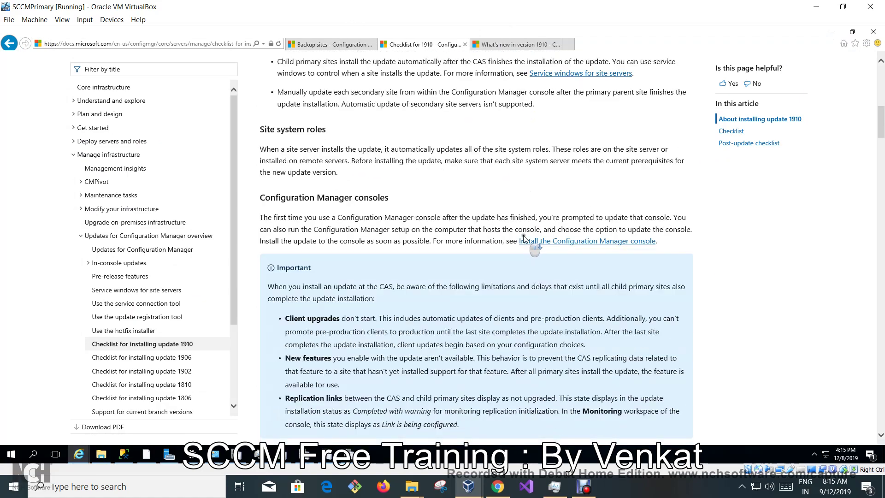
scroll(527, 239, down, 4)
scroll(527, 239, down, 3)
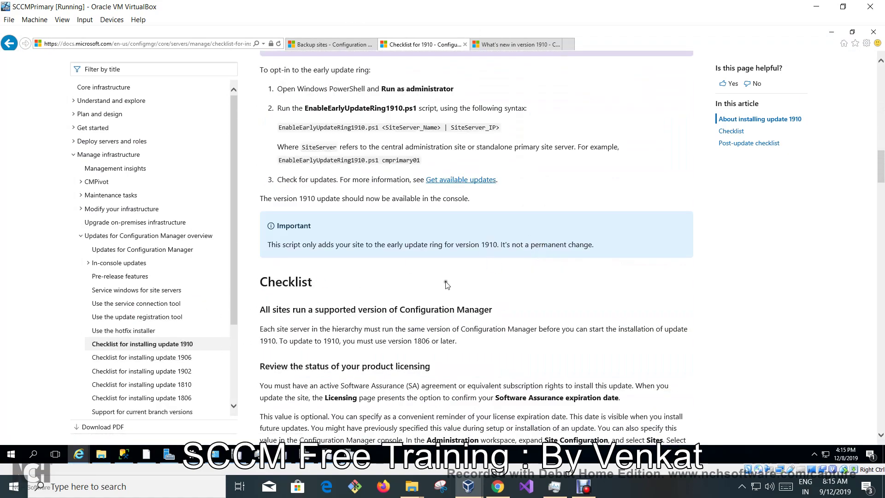
scroll(460, 271, down, 5)
scroll(459, 272, down, 1)
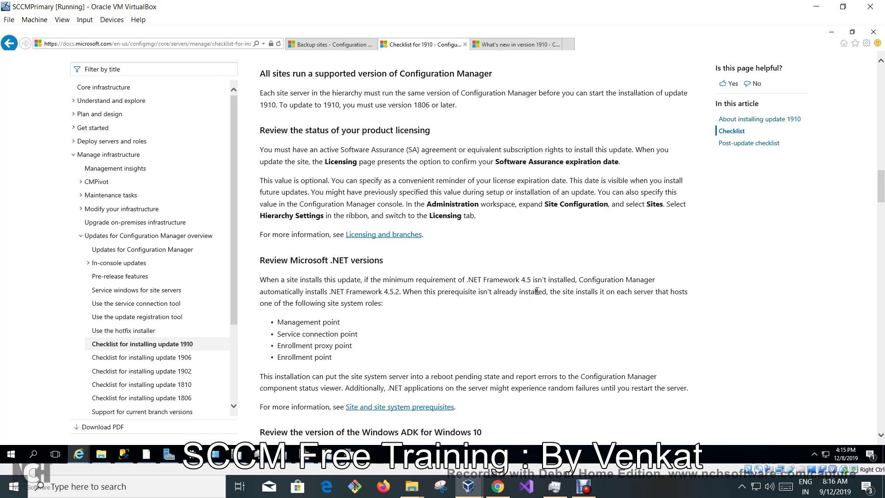
scroll(518, 266, down, 3)
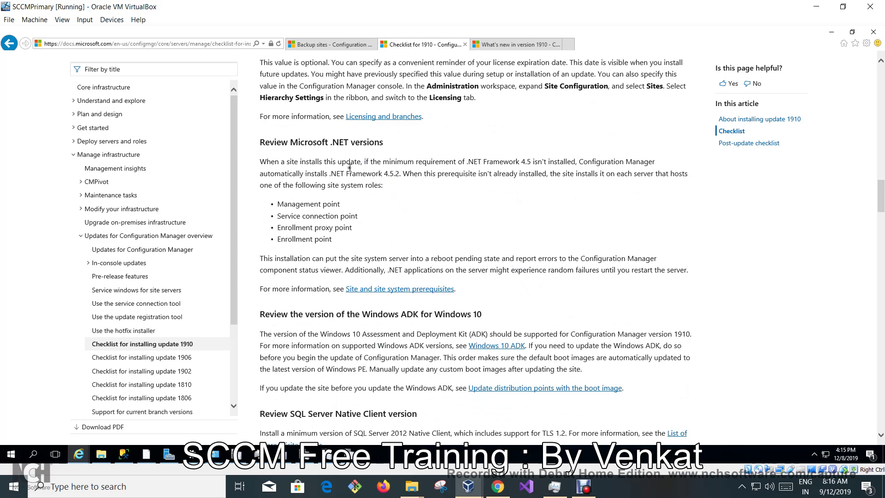
scroll(579, 185, down, 6)
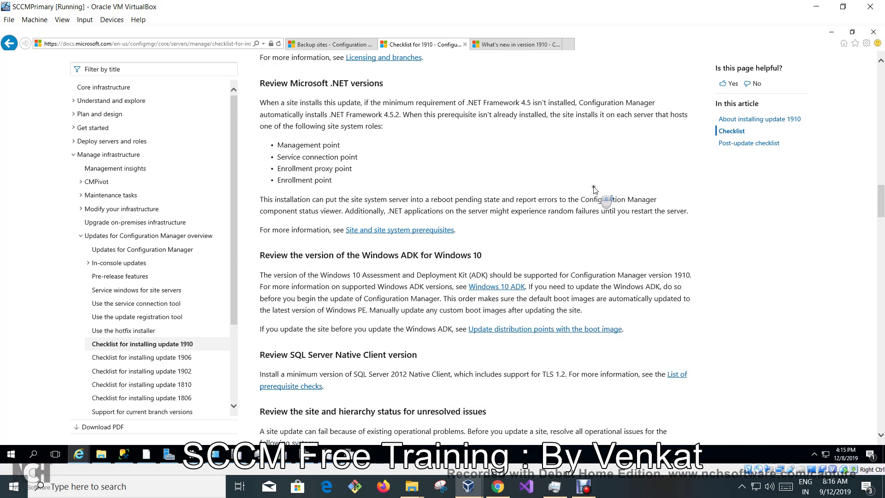
scroll(579, 188, down, 3)
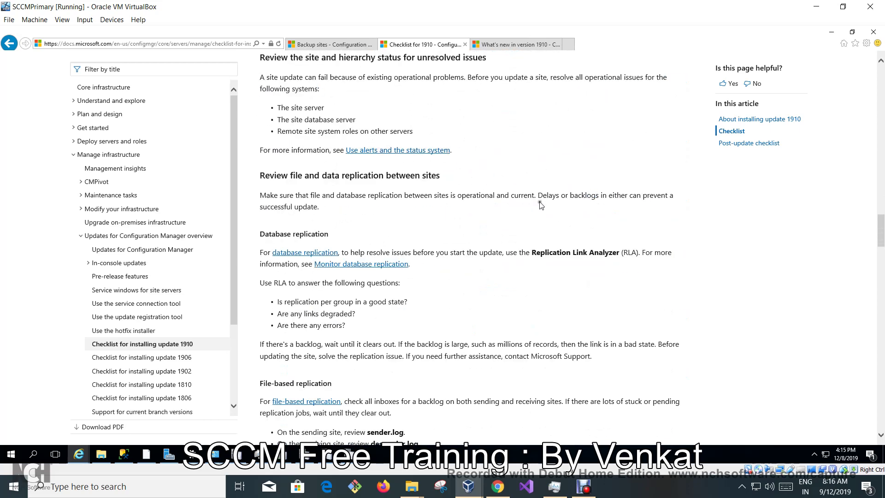
scroll(546, 199, up, 1)
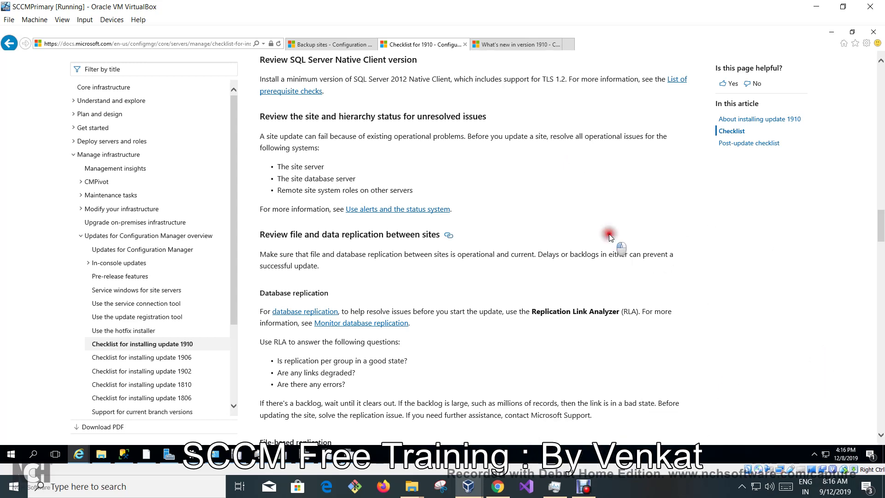
scroll(619, 233, down, 4)
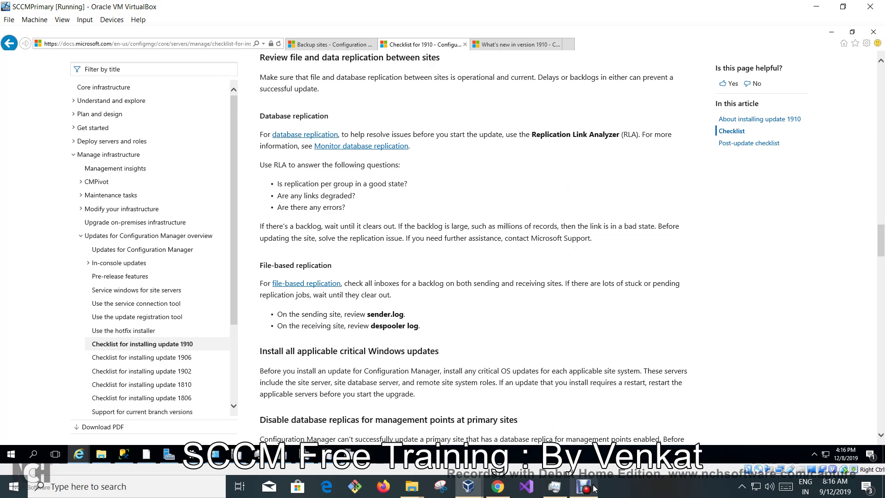
click(639, 494)
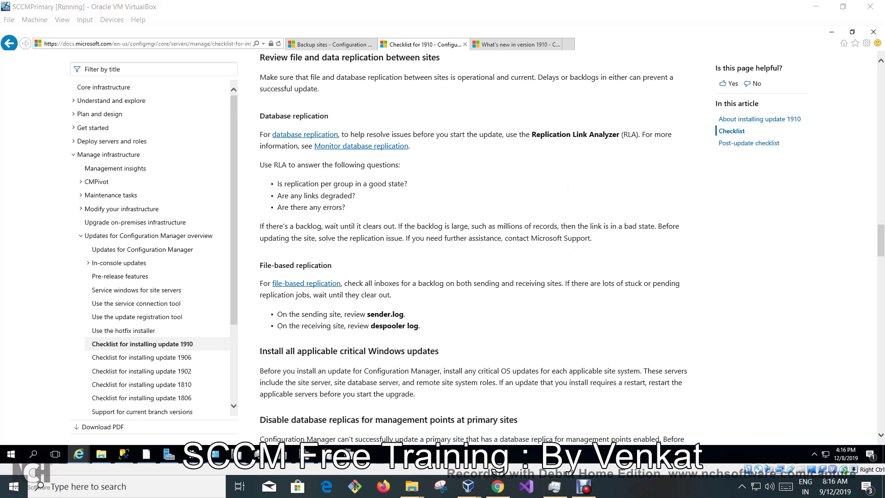